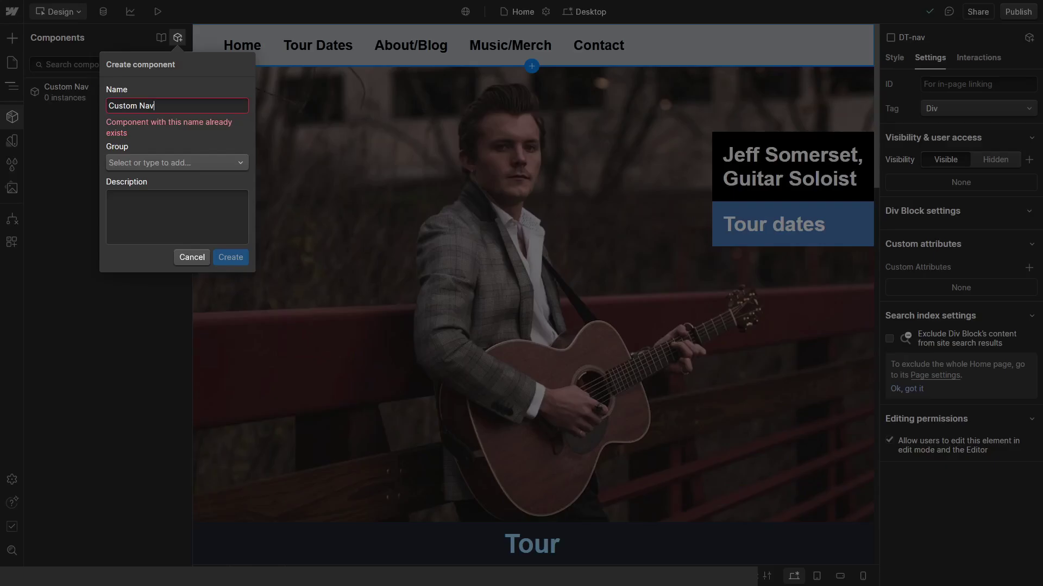
Change the name entered for the new component to "Custom Navigation"
{"action": "key", "text": "BackSpace"}
{"action": "key", "text": "BackSpace"}
{"action": "key", "text": "BackSpace"}
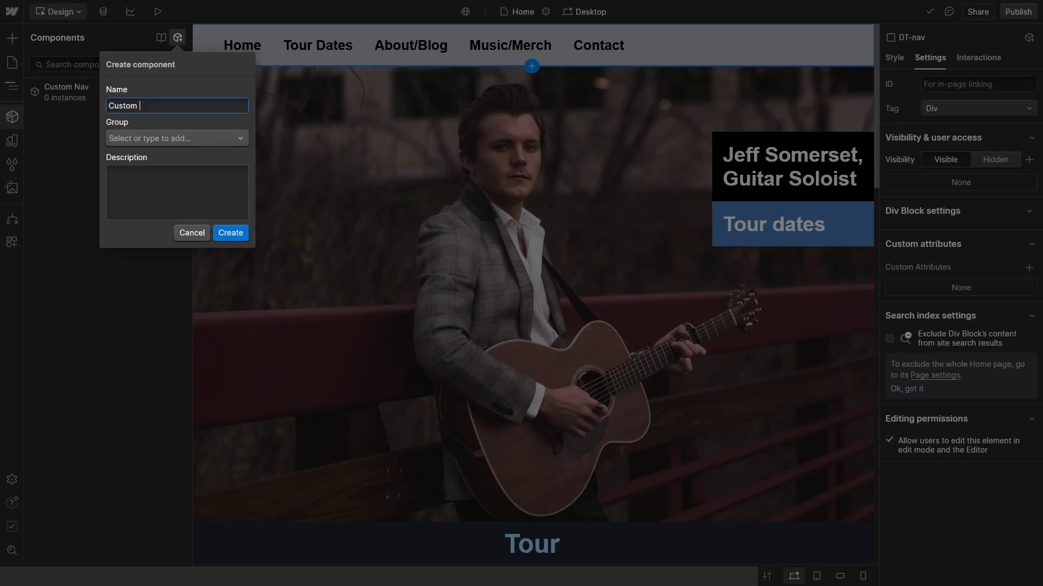
{"action": "type", "text": "Navigation"}
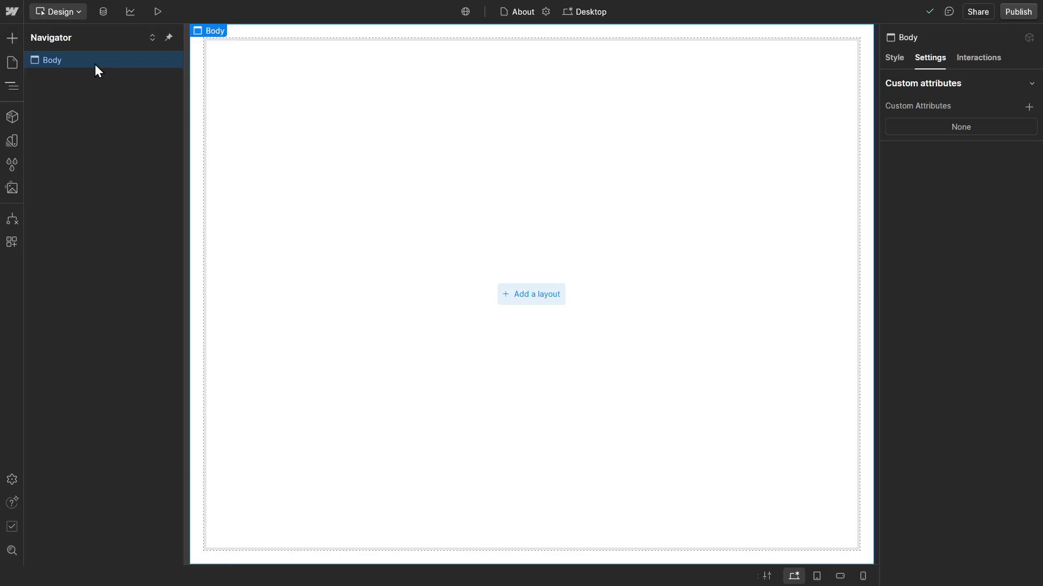
Find "Custom" with the quick search and insert the Custom Navigation component into the About page's Body
{"action": "key", "text": "ctrl+e"}
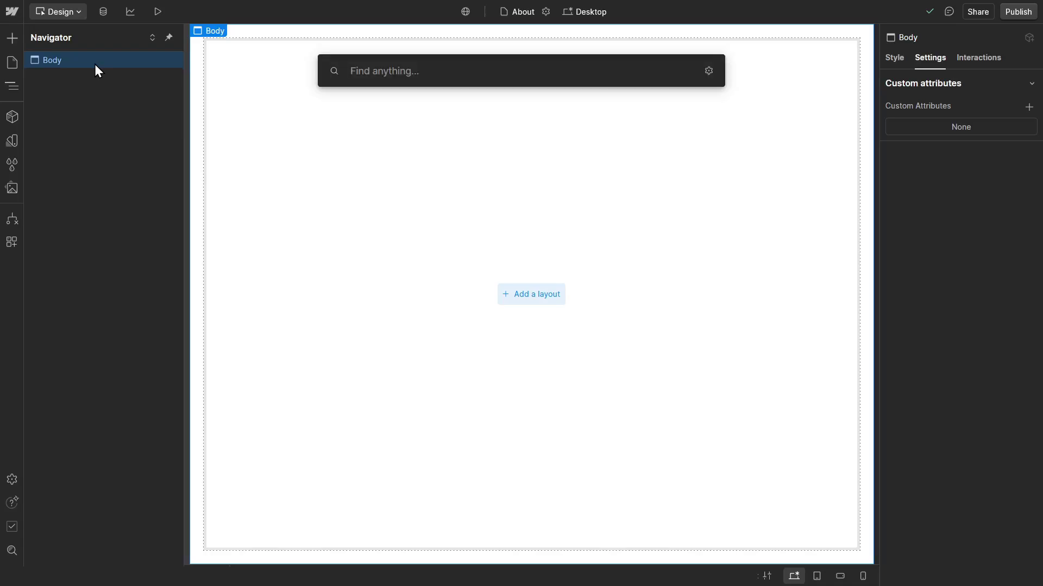
{"action": "type", "text": "Custom"}
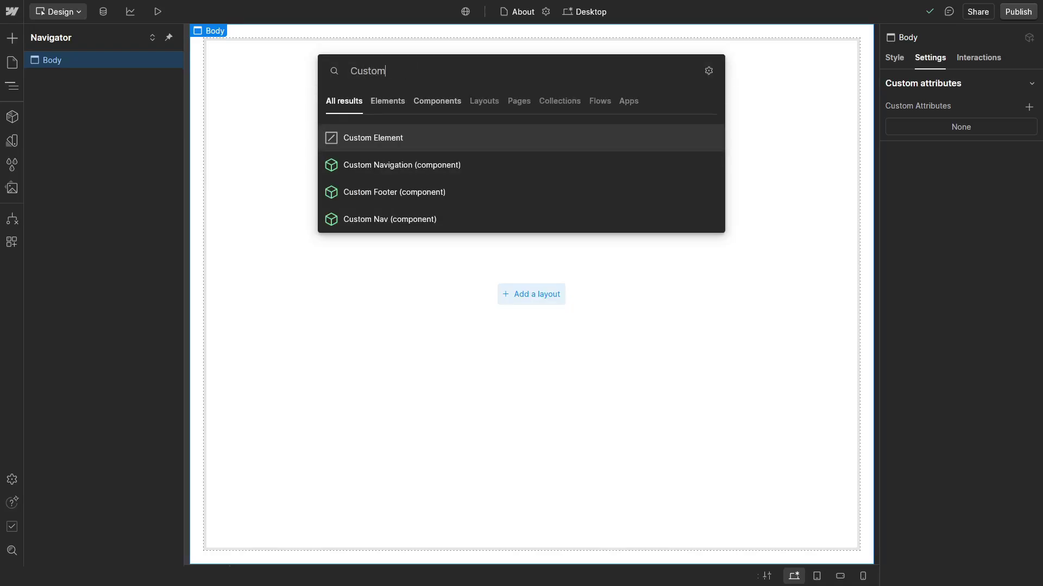
{"action": "left_click", "coordinate": [475, 167]}
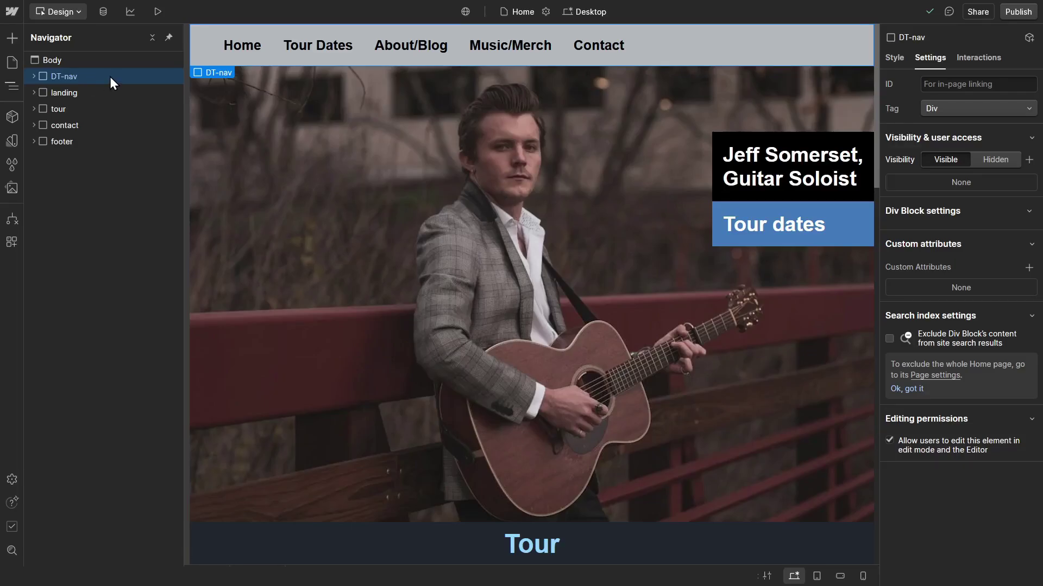
Create a component named "Custom Navigation" from the DT-nav element on the Home page
{"action": "left_click", "coordinate": [1029, 38]}
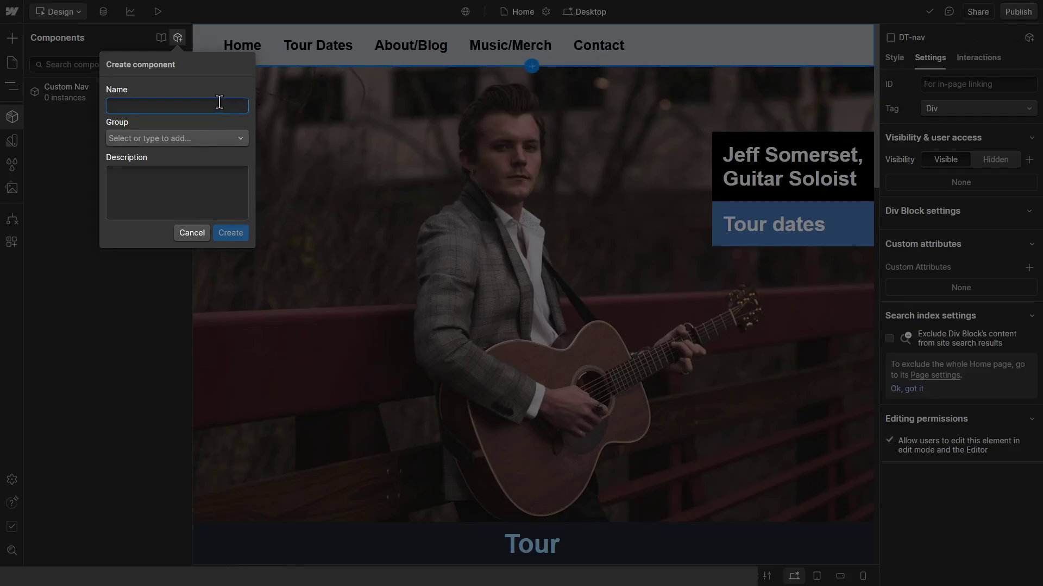
{"action": "type", "text": "Custom N"}
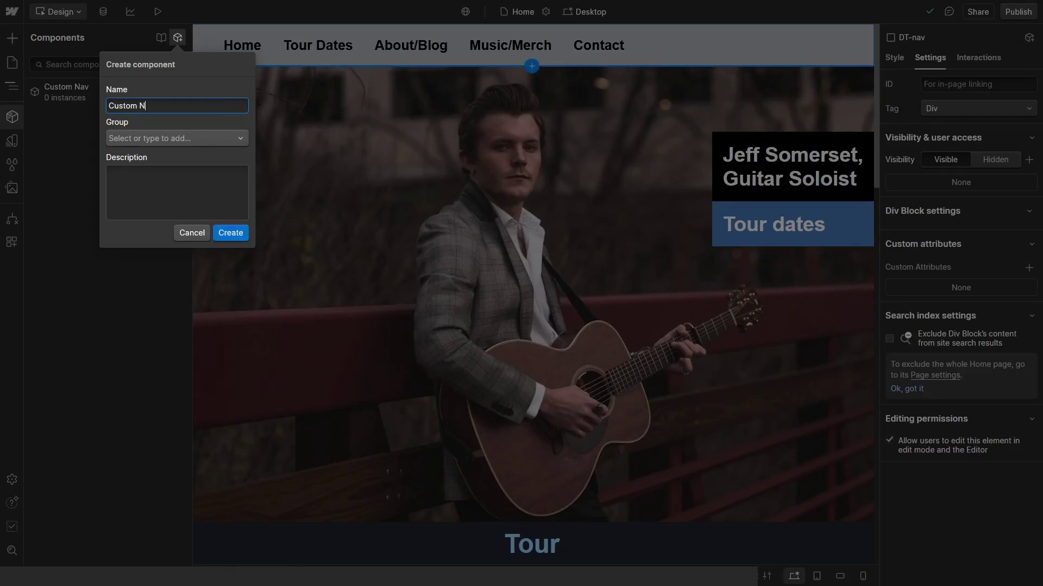
{"action": "type", "text": "av"}
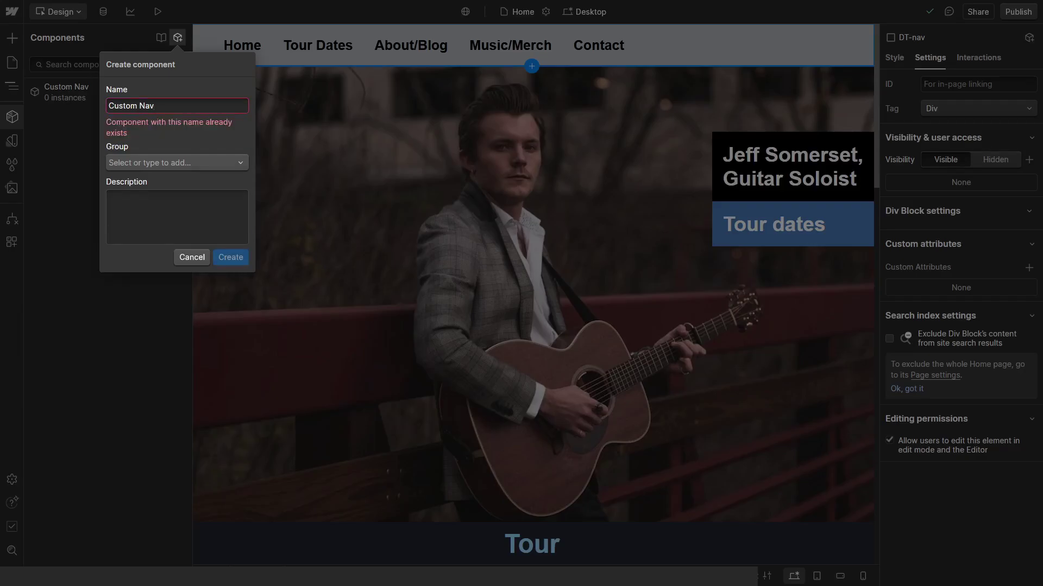
{"action": "key", "text": "BackSpace"}
{"action": "key", "text": "BackSpace"}
{"action": "key", "text": "BackSpace"}
{"action": "type", "text": "N"}
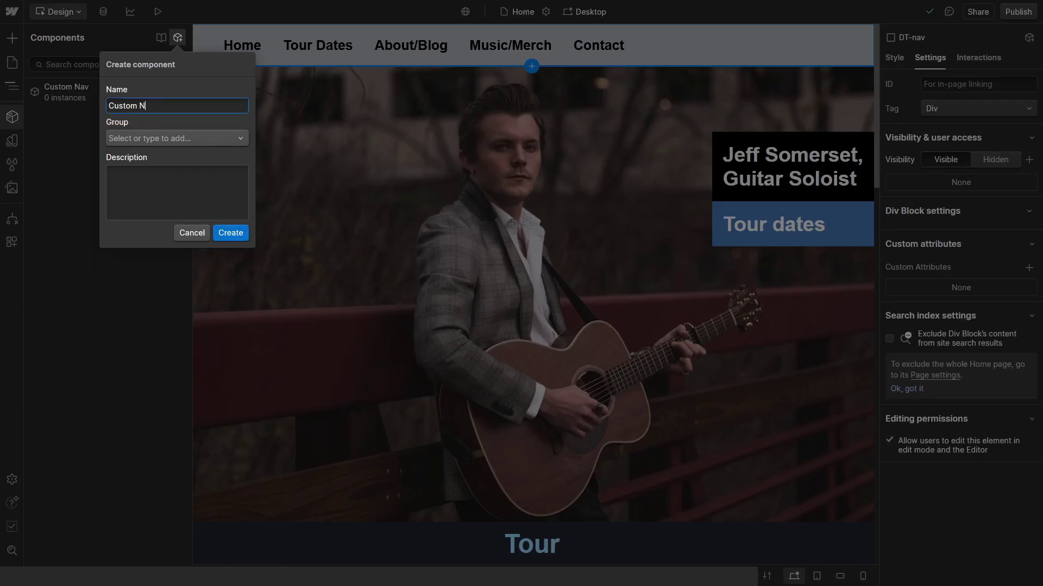
{"action": "type", "text": "avigation"}
{"action": "left_click", "coordinate": [236, 231]}
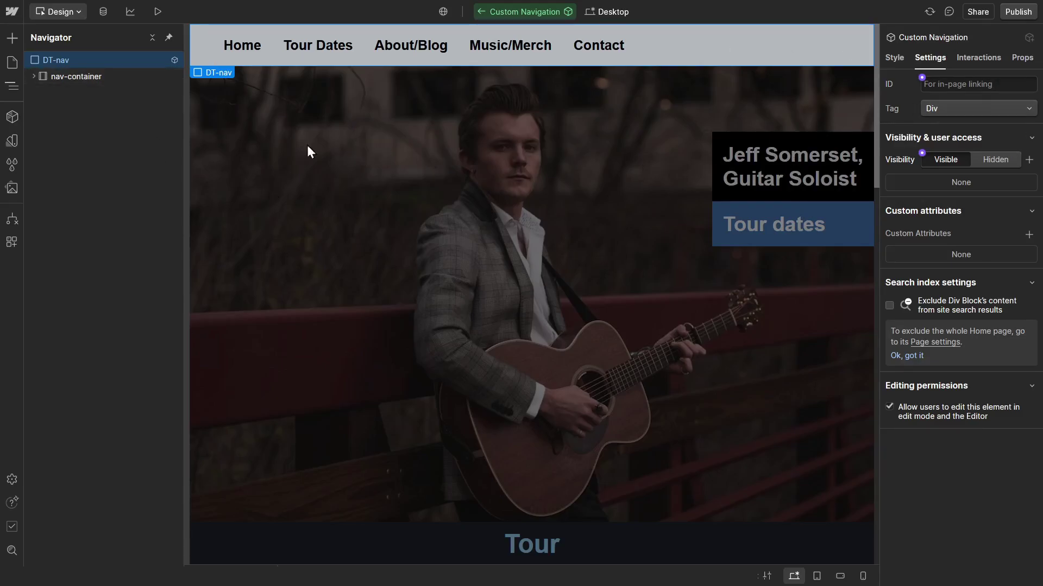
Examine the elements nested in the Custom Navigation component's nav-container and return to the Home page structure
{"action": "left_click", "coordinate": [33, 76]}
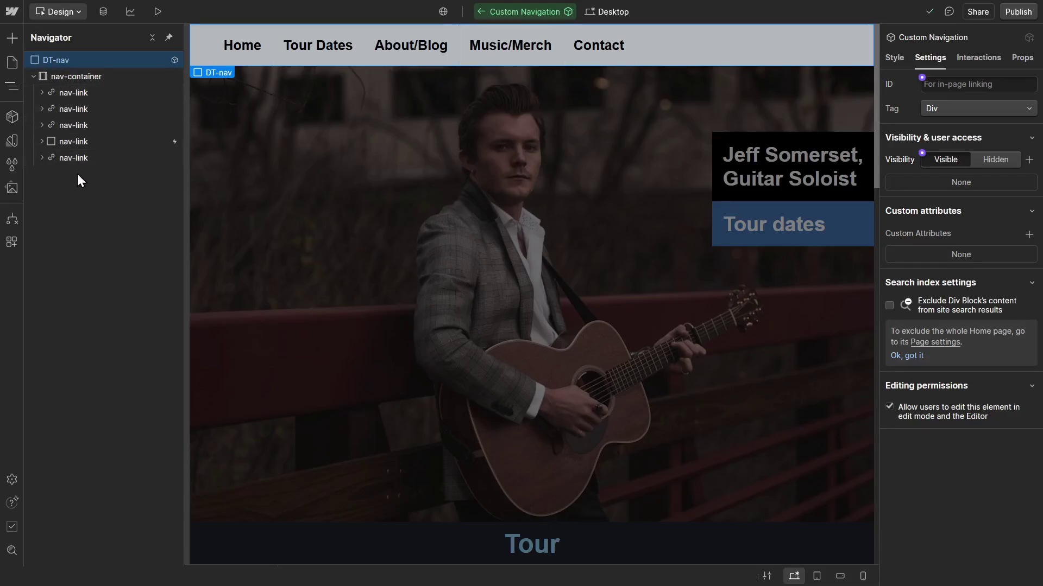
{"action": "left_click", "coordinate": [33, 78]}
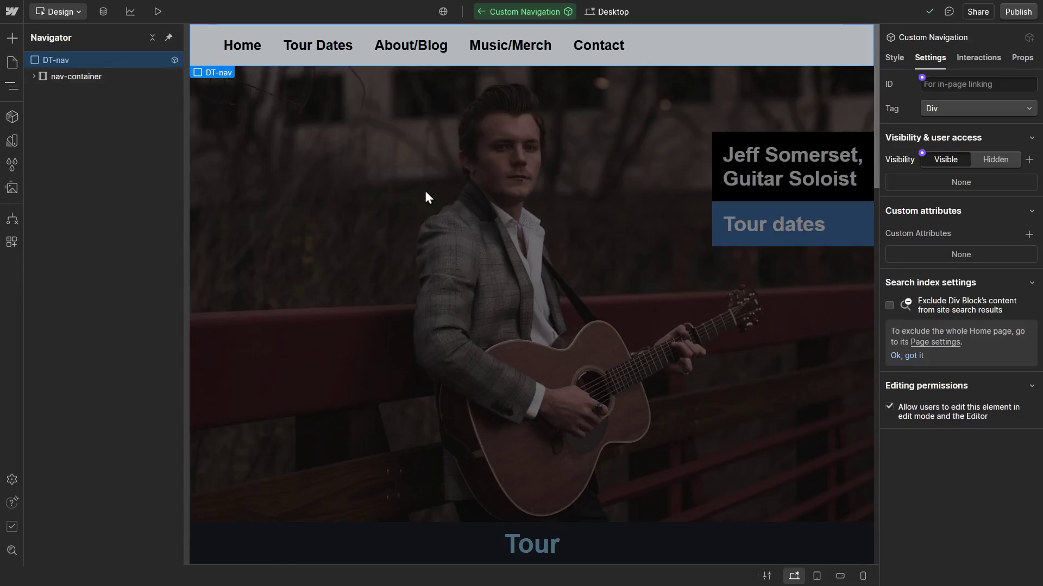
{"action": "left_click", "coordinate": [410, 193]}
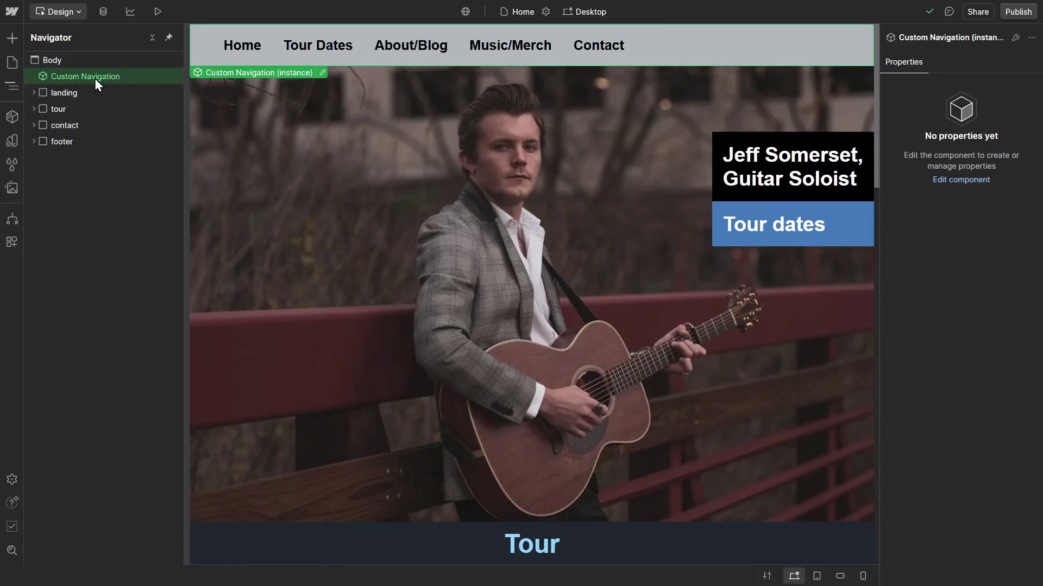
{"action": "double_click", "coordinate": [127, 76]}
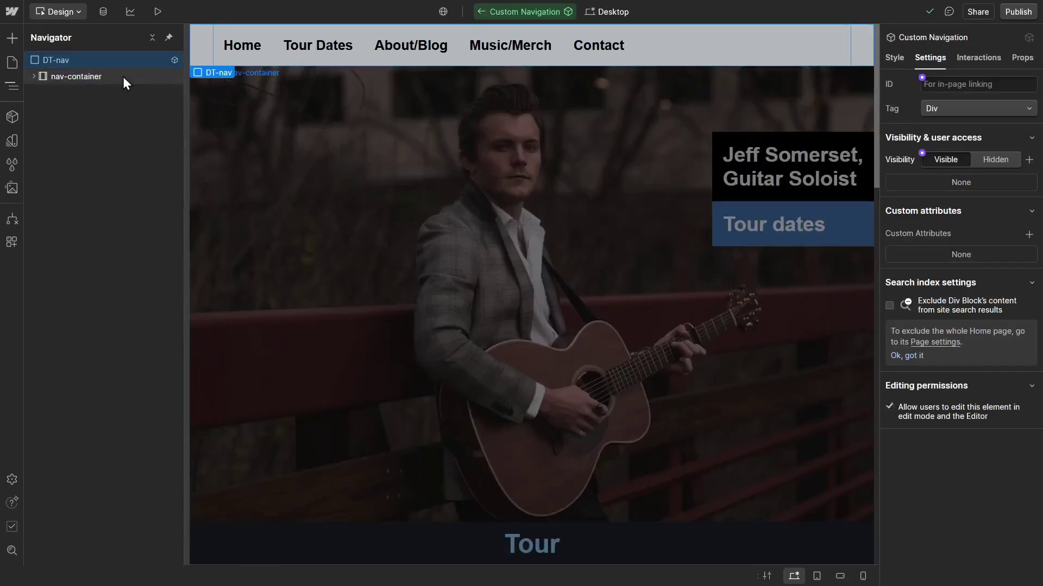
{"action": "left_click", "coordinate": [30, 76]}
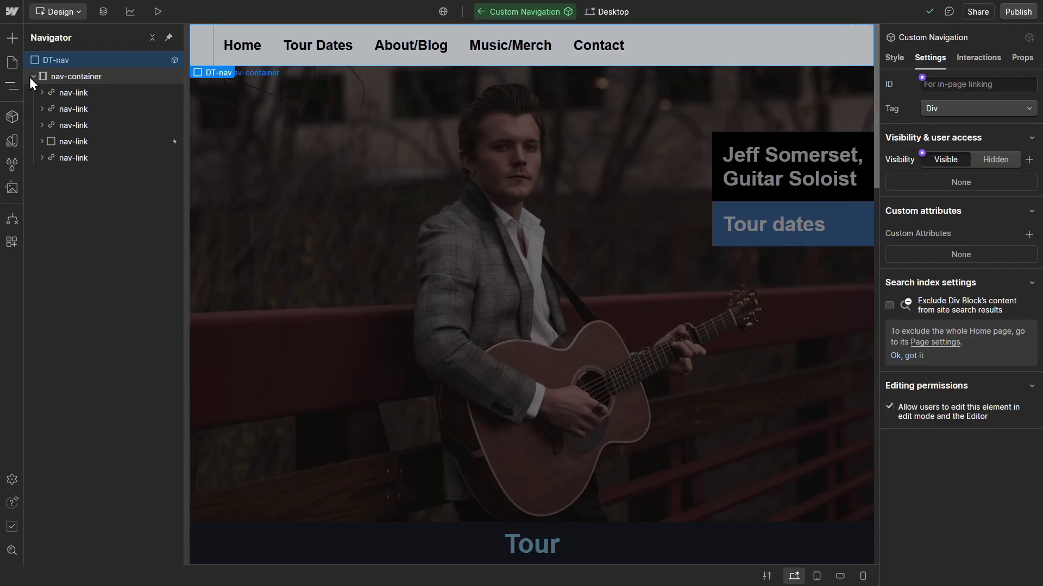
{"action": "left_click", "coordinate": [29, 77]}
{"action": "left_click", "coordinate": [324, 169]}
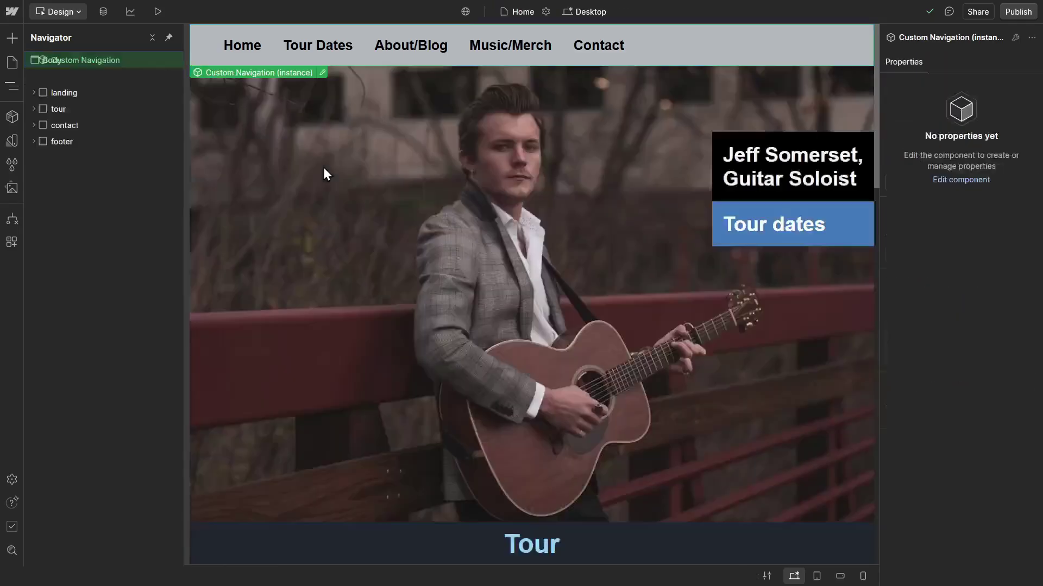
{"action": "double_click", "coordinate": [323, 168]}
{"action": "left_click", "coordinate": [342, 104]}
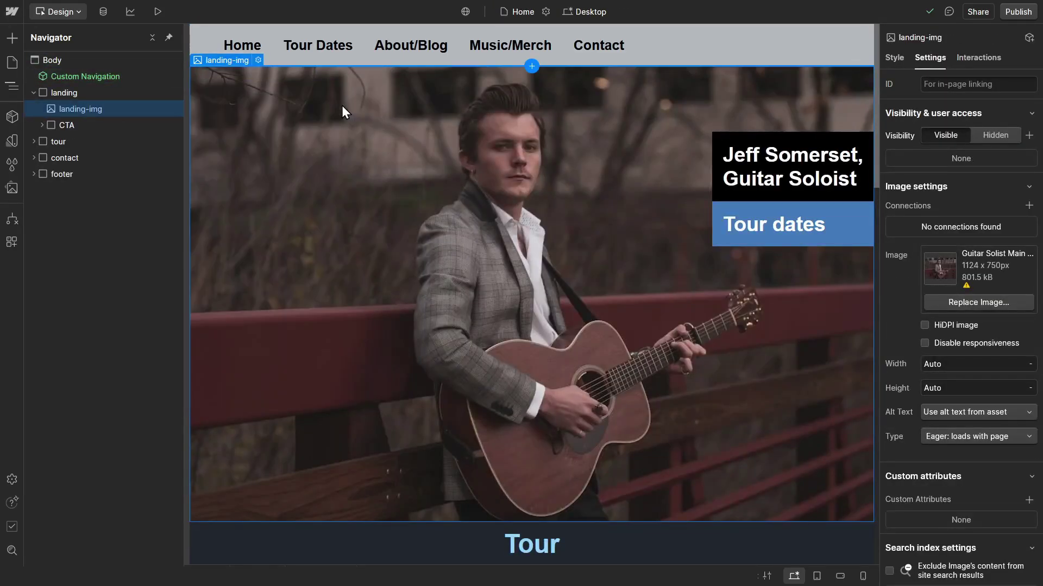
{"action": "left_click", "coordinate": [34, 94]}
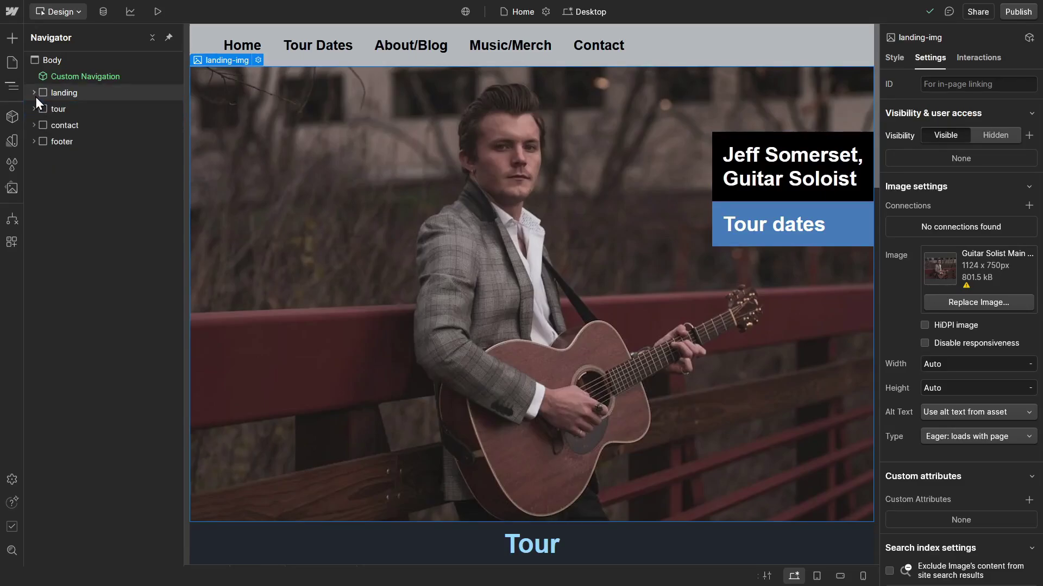
Turn the Home page's footer element into a component named "Custom Footer" and leave component editing
{"action": "left_click", "coordinate": [63, 142]}
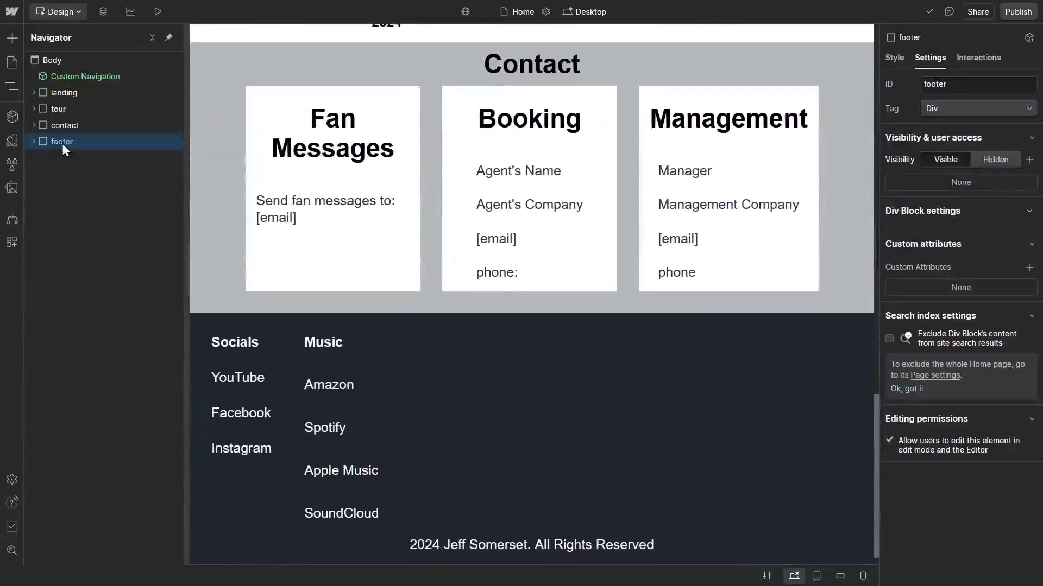
{"action": "right_click", "coordinate": [93, 144]}
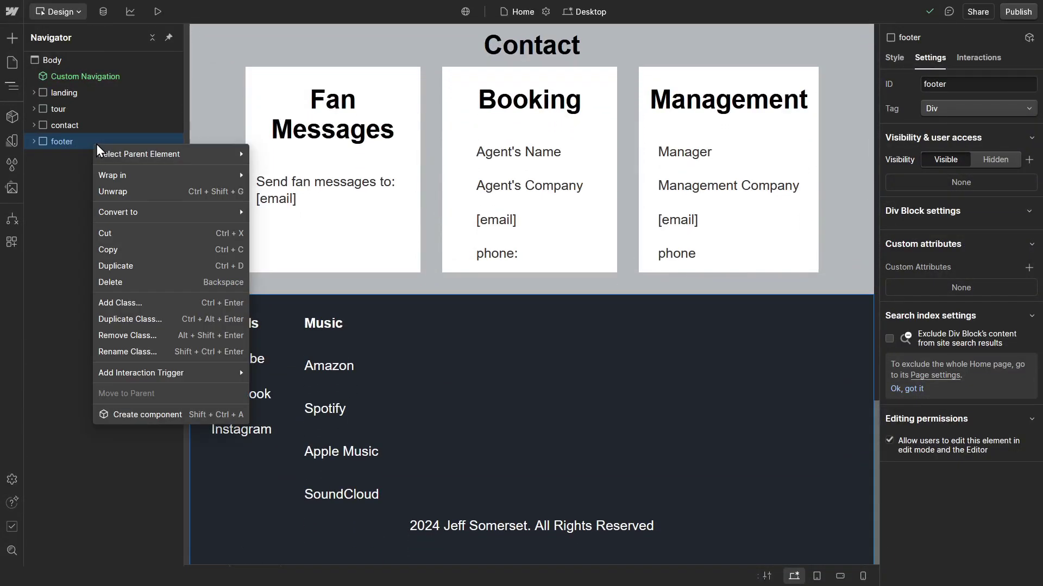
{"action": "mouse_move", "coordinate": [109, 155]}
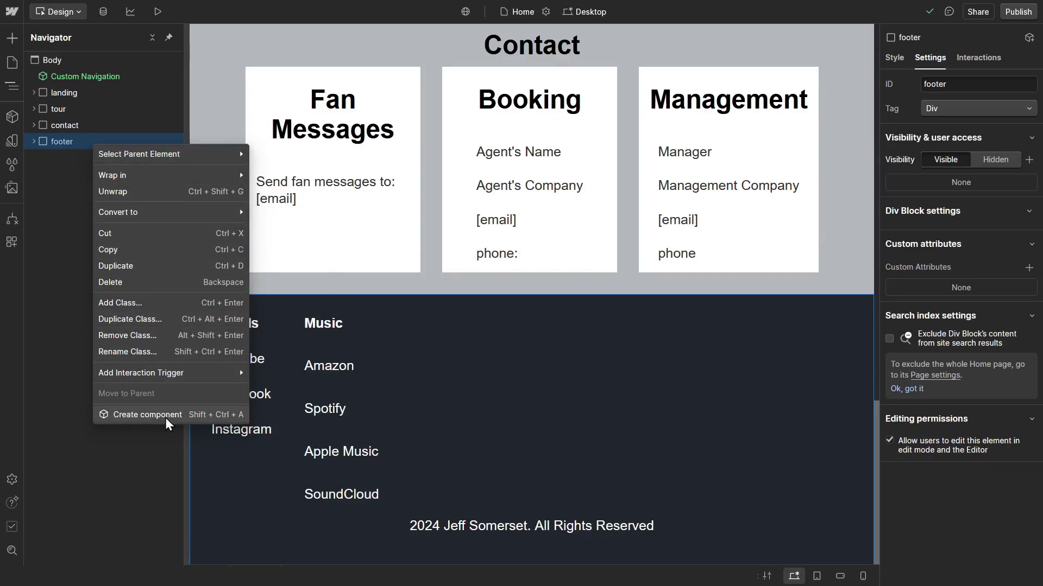
{"action": "left_click", "coordinate": [192, 418]}
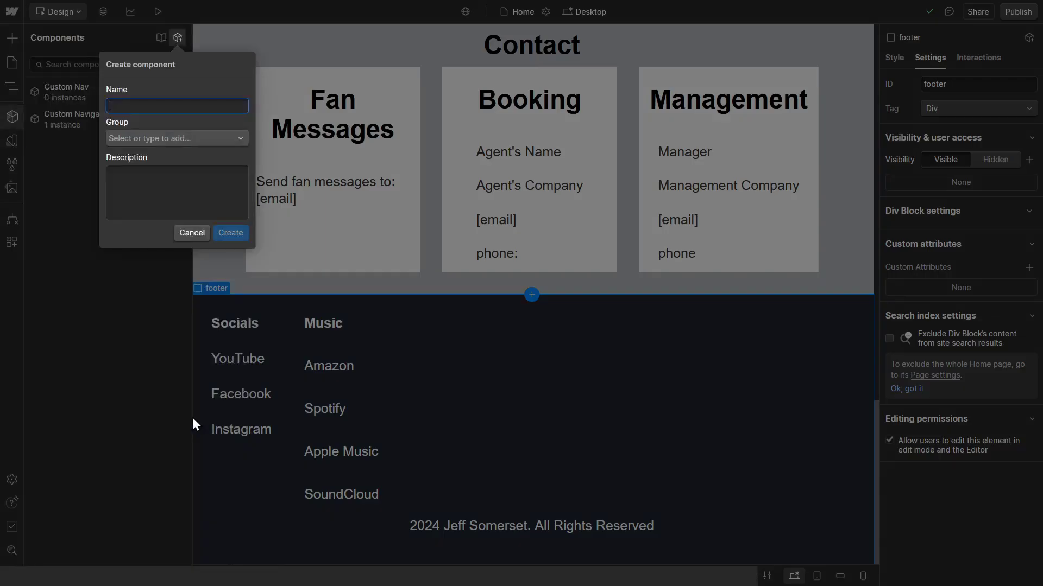
{"action": "type", "text": "Cust"}
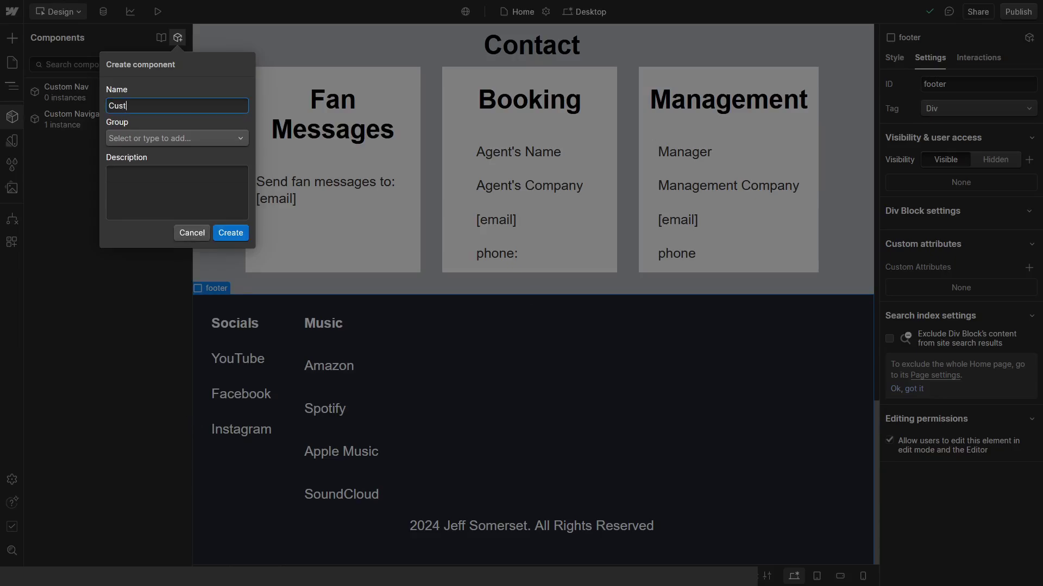
{"action": "type", "text": "om Footer"}
{"action": "left_click", "coordinate": [230, 233]}
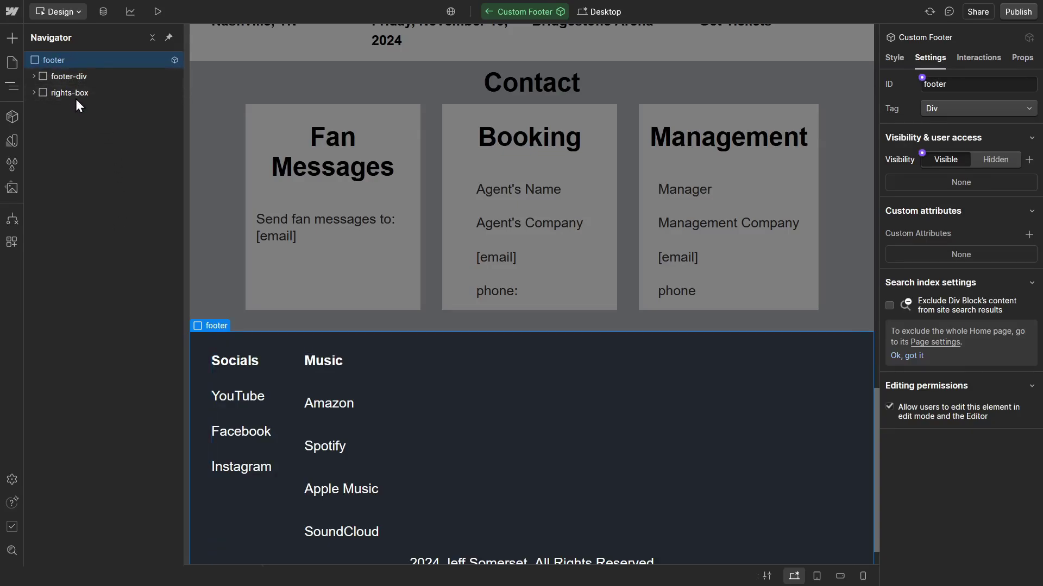
{"action": "left_click", "coordinate": [227, 140]}
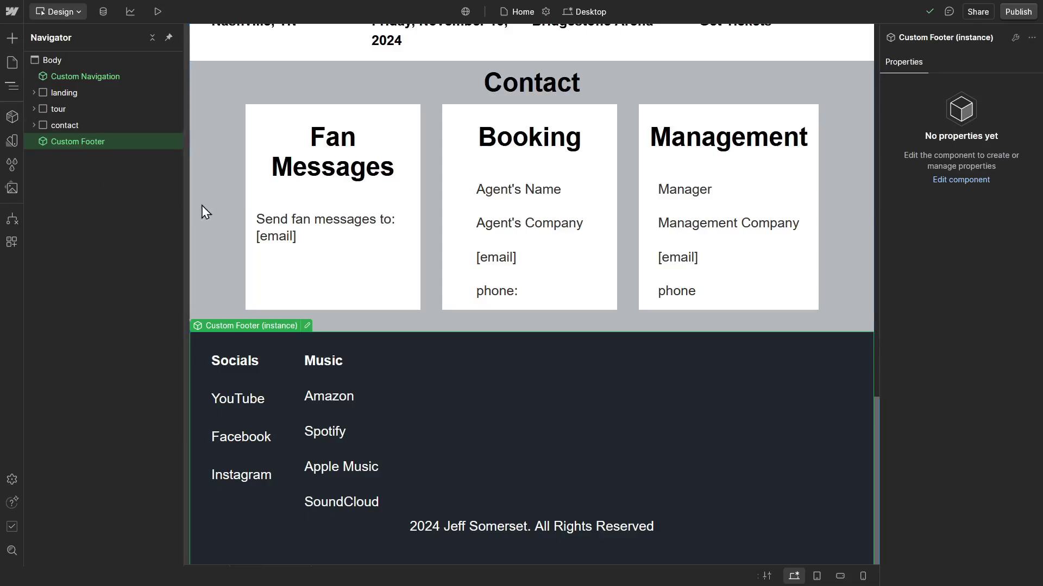
Open the static About page for editing
{"action": "scroll", "coordinate": [237, 201], "scroll_direction": "up", "scroll_amount": 15}
{"action": "scroll", "coordinate": [242, 209], "scroll_direction": "up", "scroll_amount": 3}
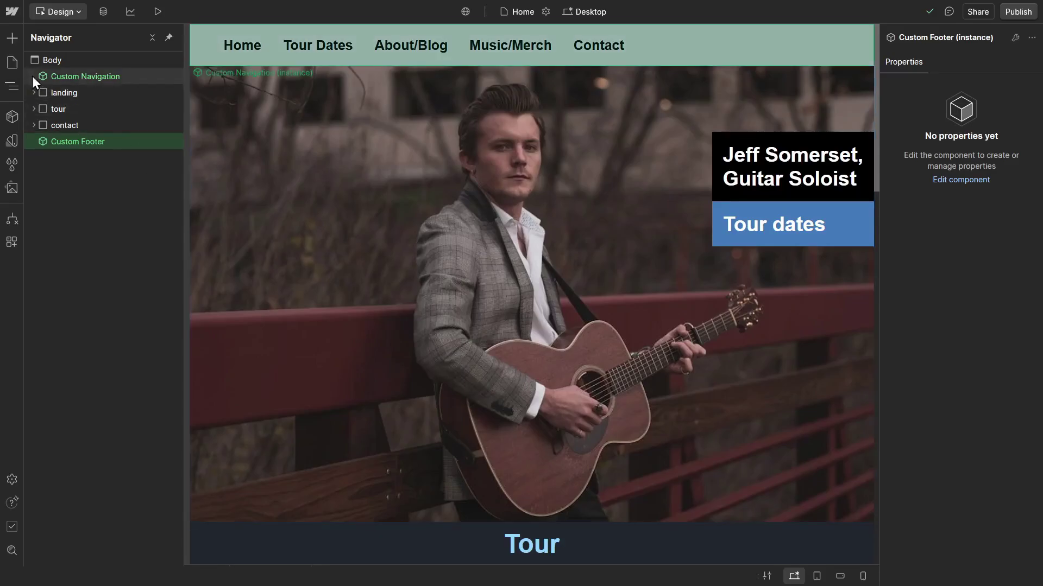
{"action": "left_click", "coordinate": [7, 68]}
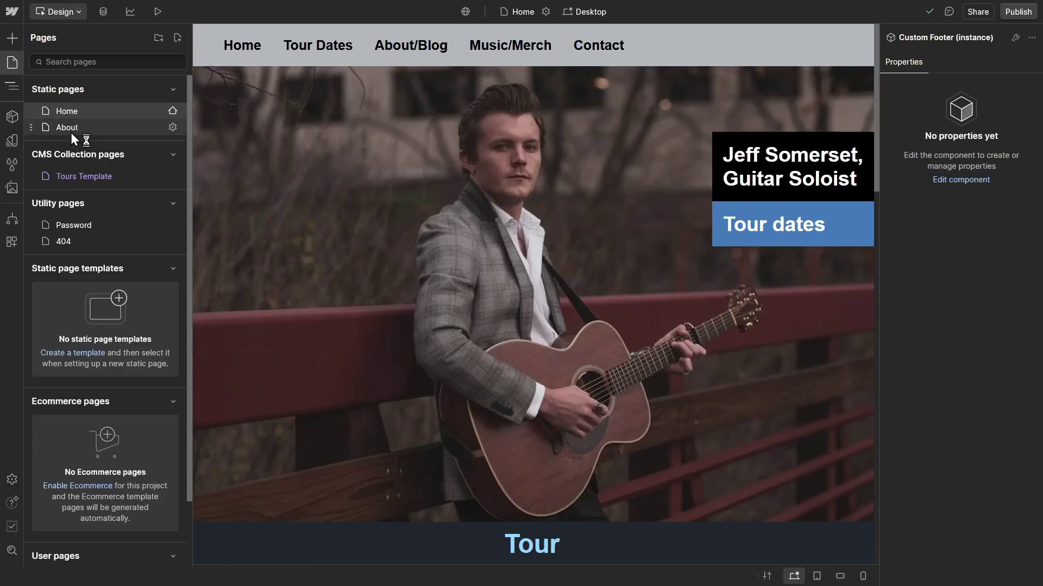
{"action": "left_click", "coordinate": [67, 130]}
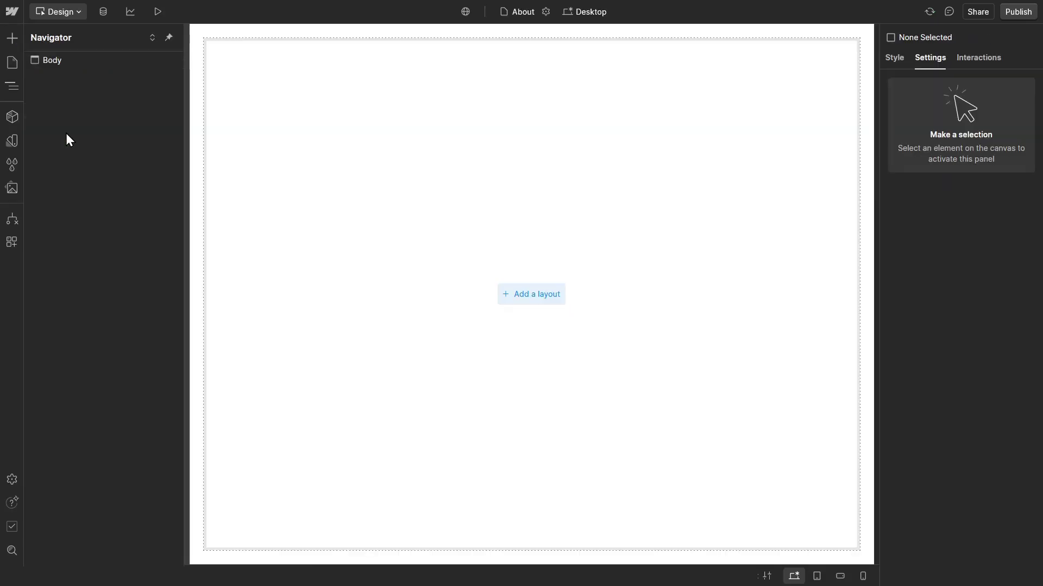
Select the About page's Body, search for "Custom" and add the Custom Navigation component to it
{"action": "left_click", "coordinate": [95, 66]}
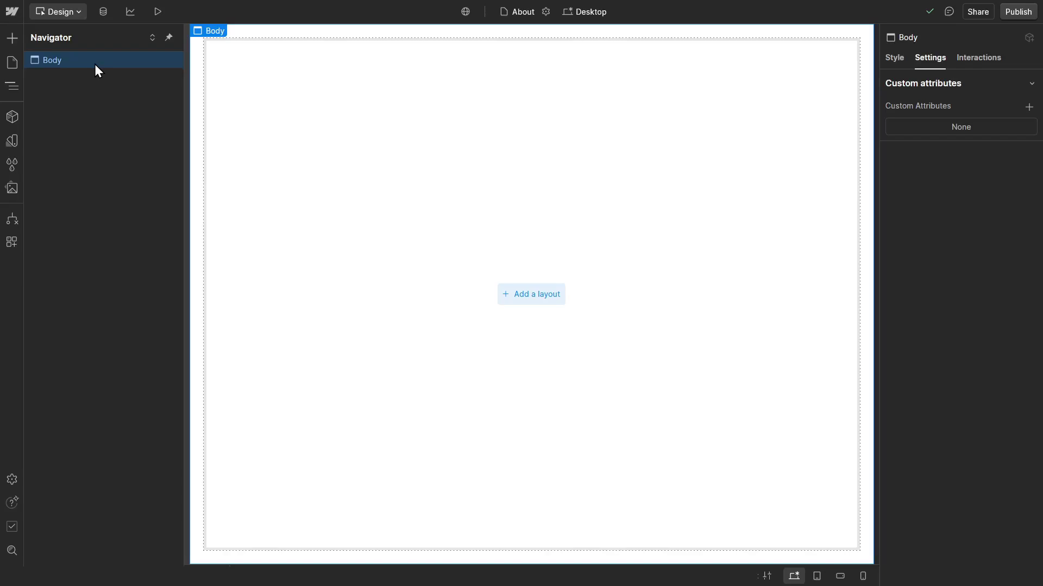
{"action": "key", "text": "ctrl+k"}
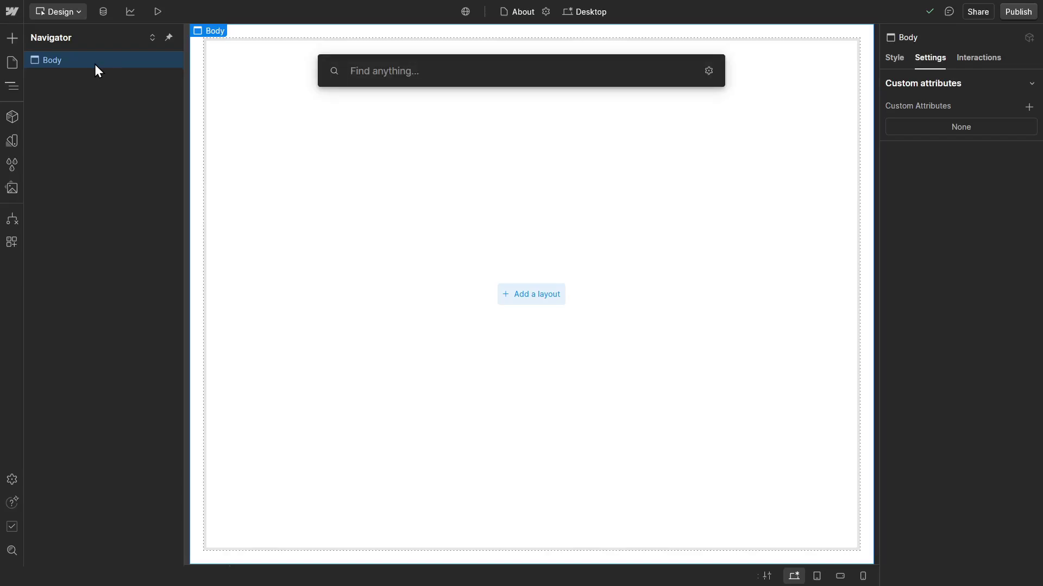
{"action": "type", "text": "Custom"}
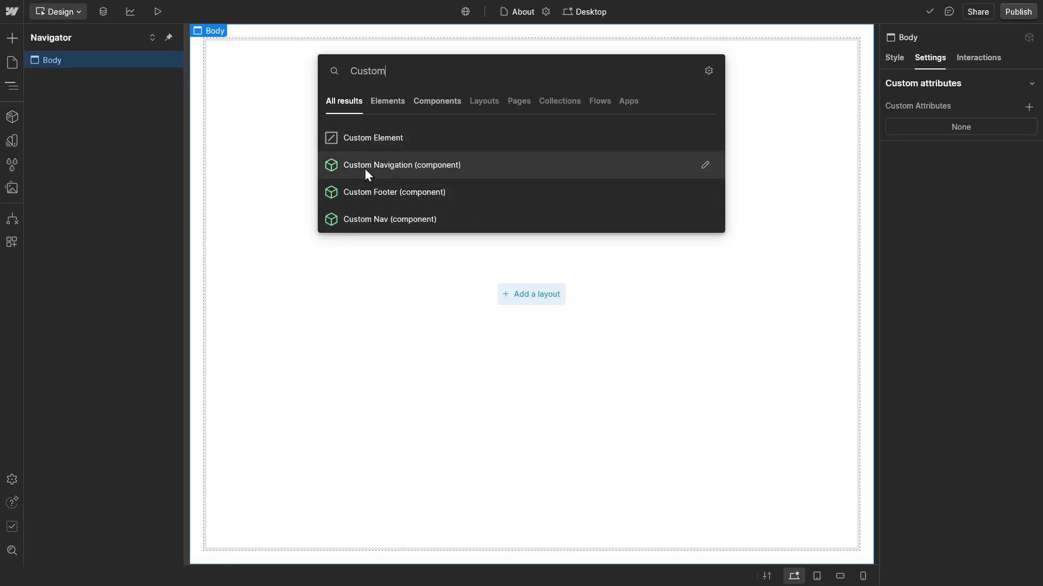
{"action": "left_click", "coordinate": [474, 167]}
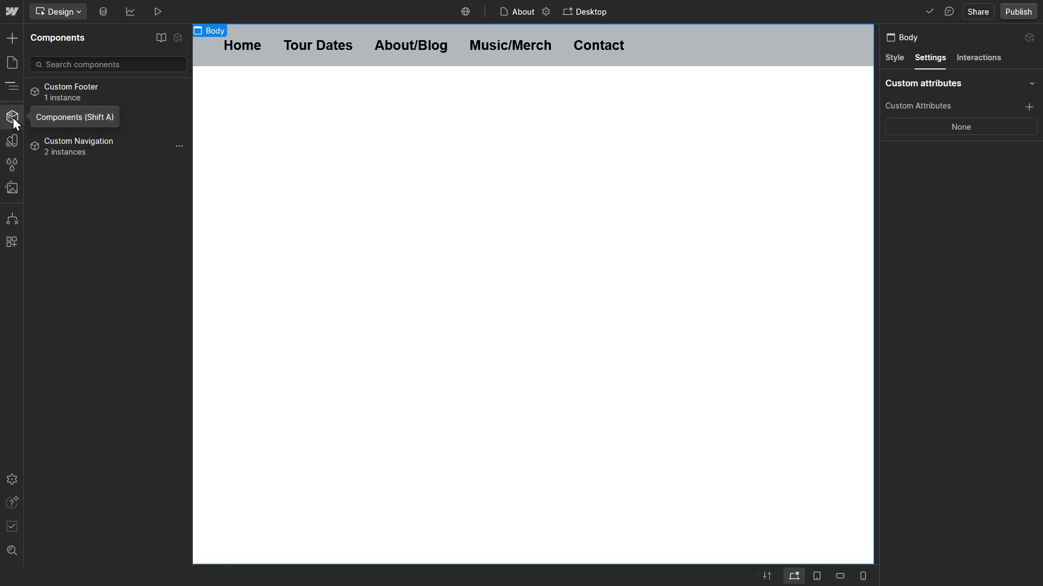
Review the site's list of components and delete the unused Custom Nav component
{"action": "left_click", "coordinate": [12, 119]}
{"action": "left_click", "coordinate": [12, 120]}
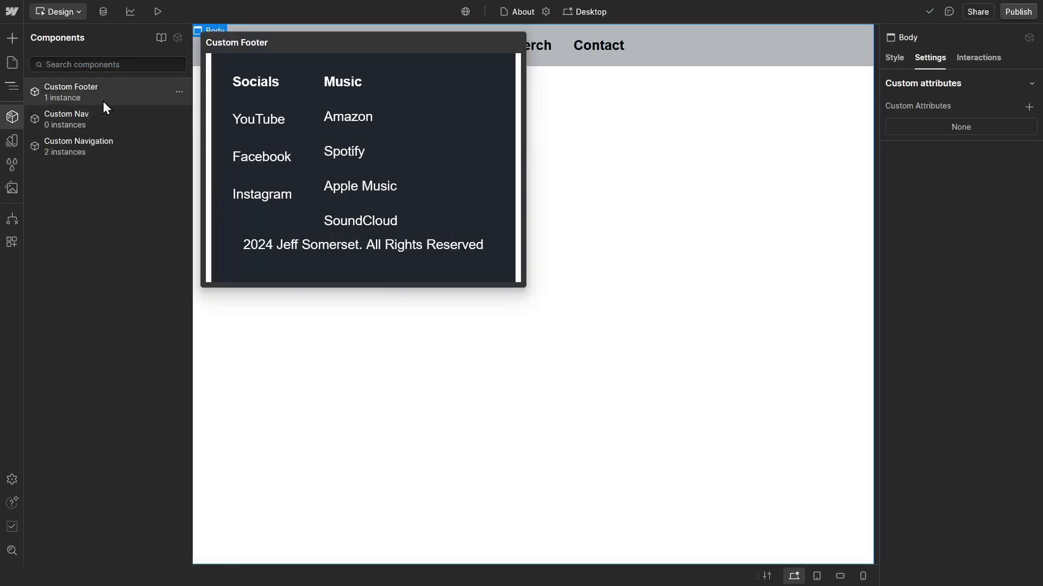
{"action": "mouse_move", "coordinate": [108, 143]}
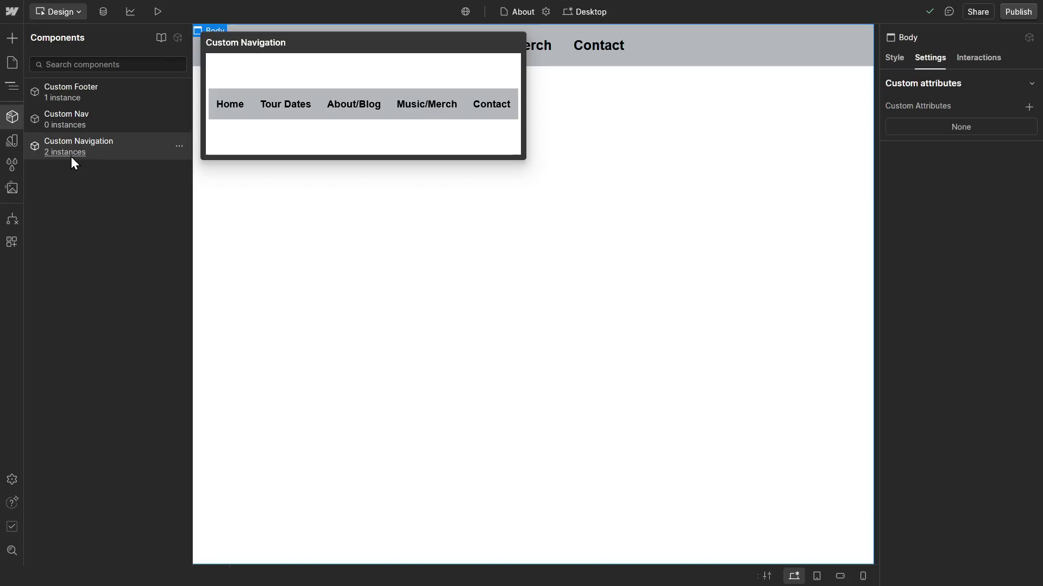
{"action": "mouse_move", "coordinate": [113, 93]}
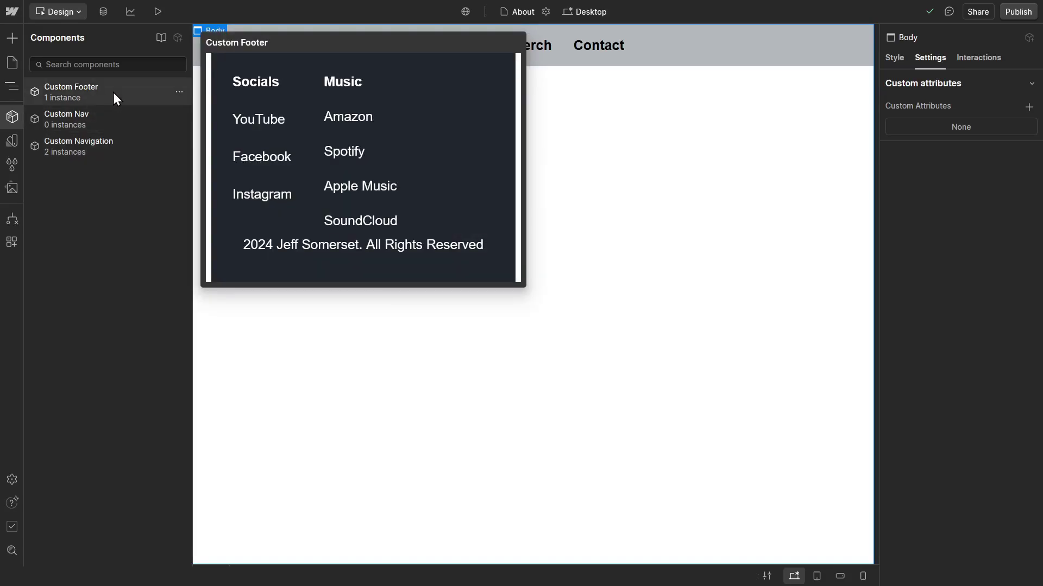
{"action": "mouse_move", "coordinate": [96, 117]}
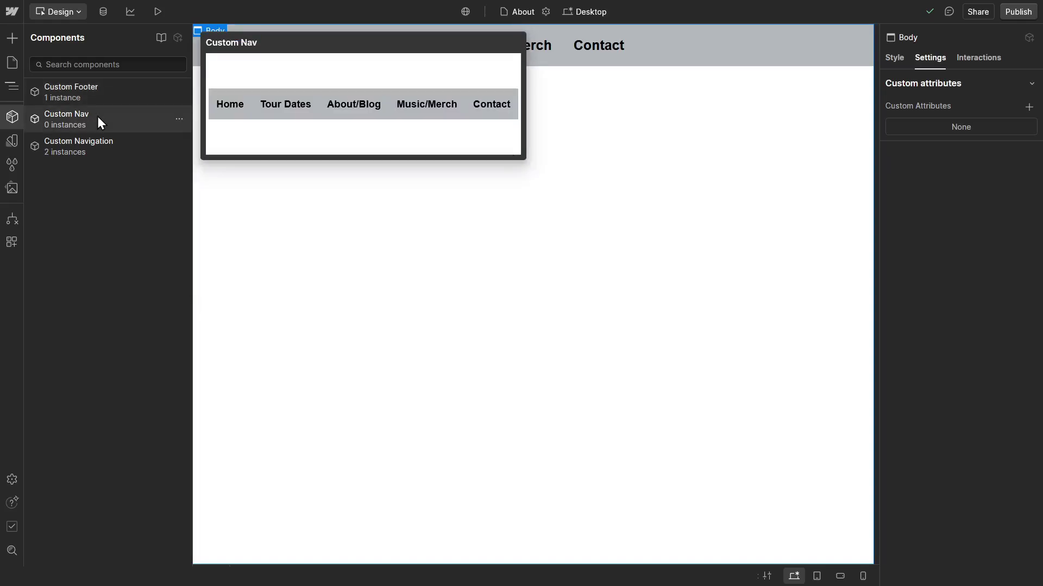
{"action": "left_click", "coordinate": [179, 119]}
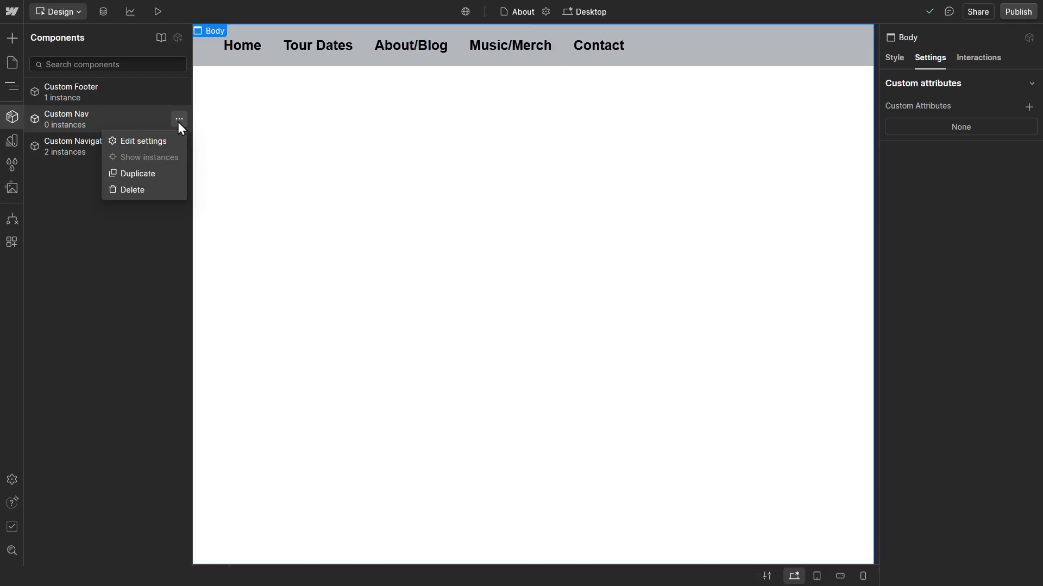
{"action": "left_click", "coordinate": [143, 191]}
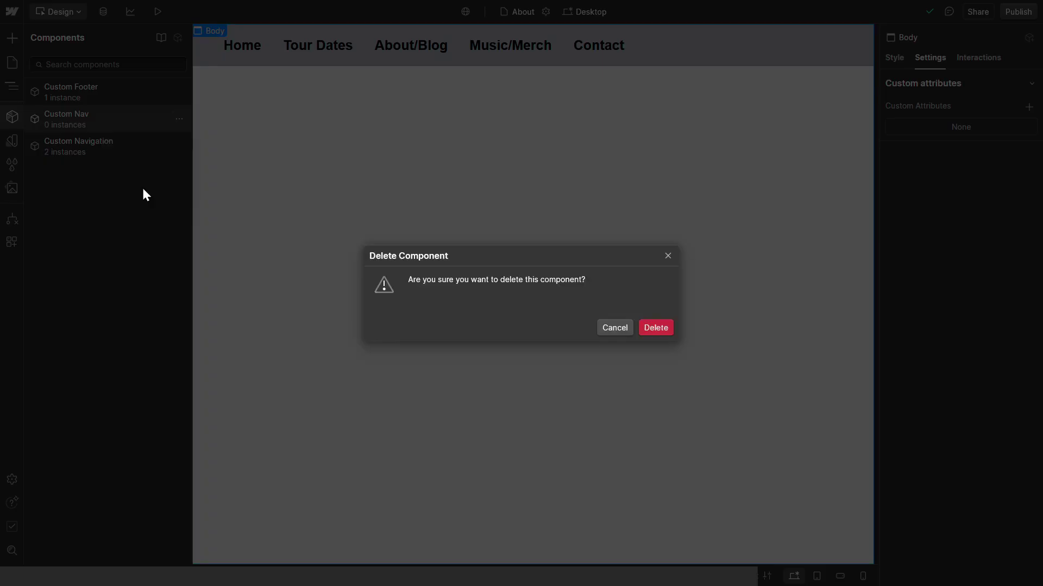
{"action": "left_click", "coordinate": [669, 332]}
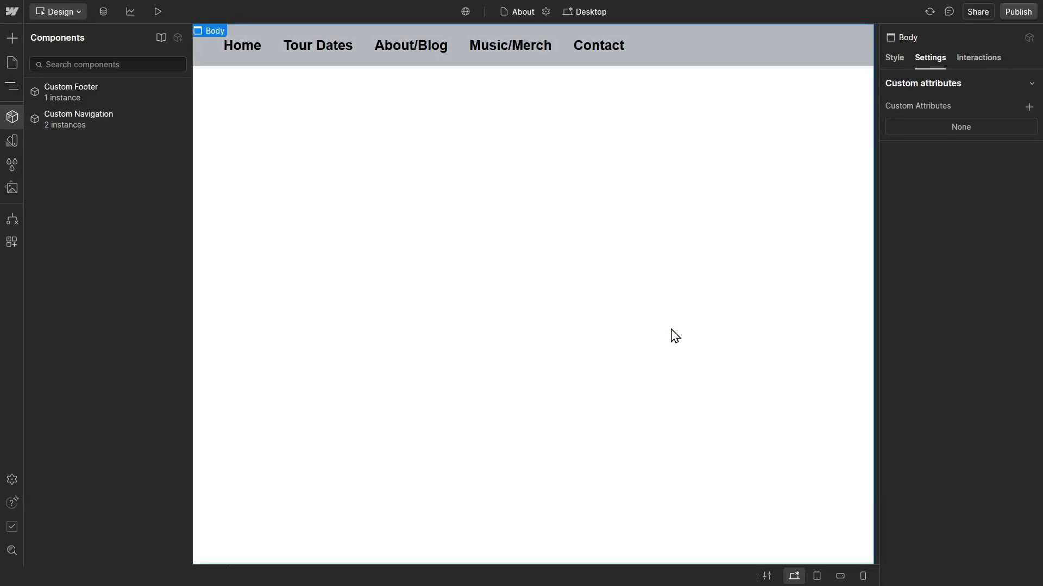